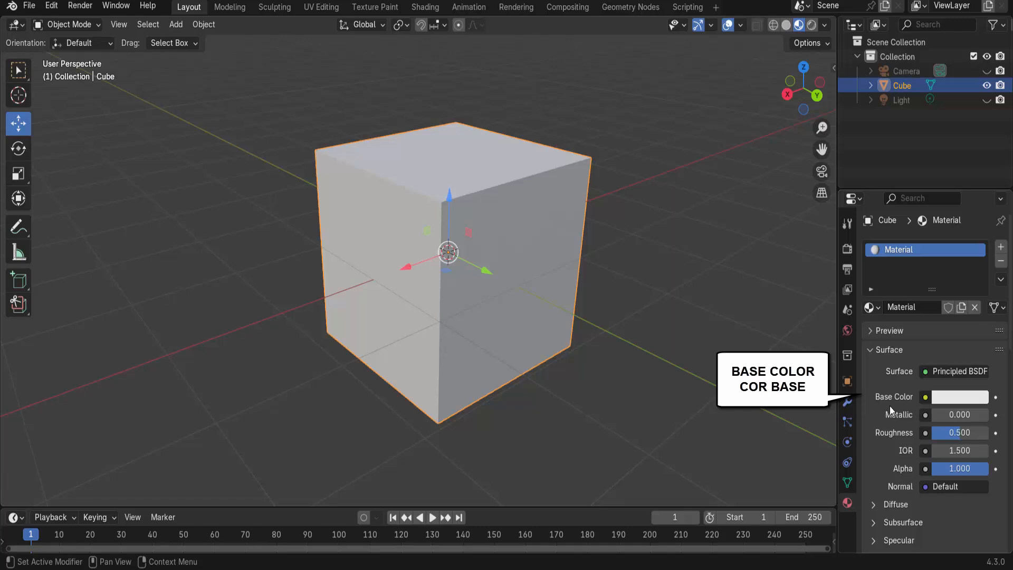
Add an Image Texture to the cube material's Base Color and load Estilizado7.jpg from the Downloads folder
left_click(926, 398)
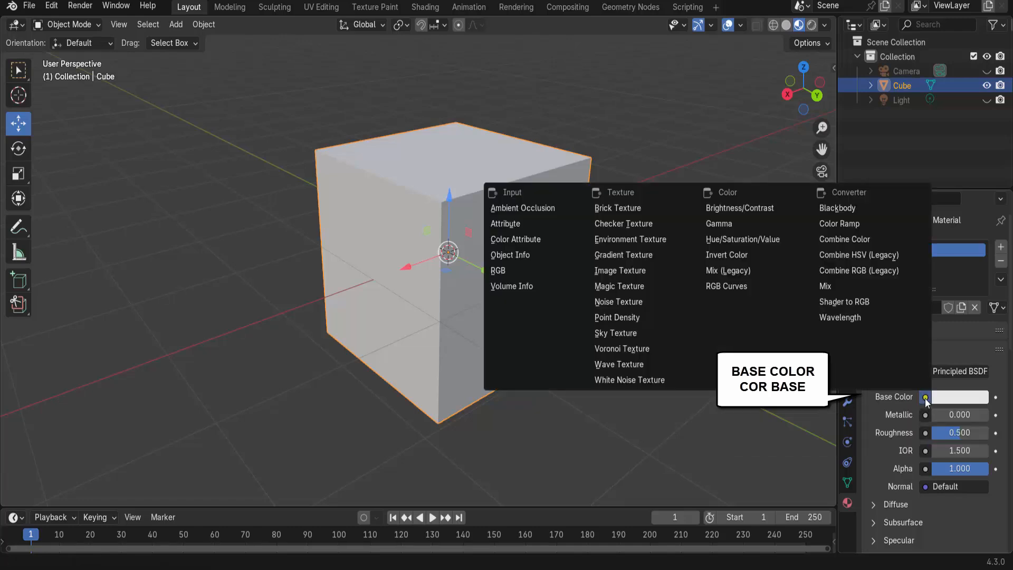
left_click(644, 271)
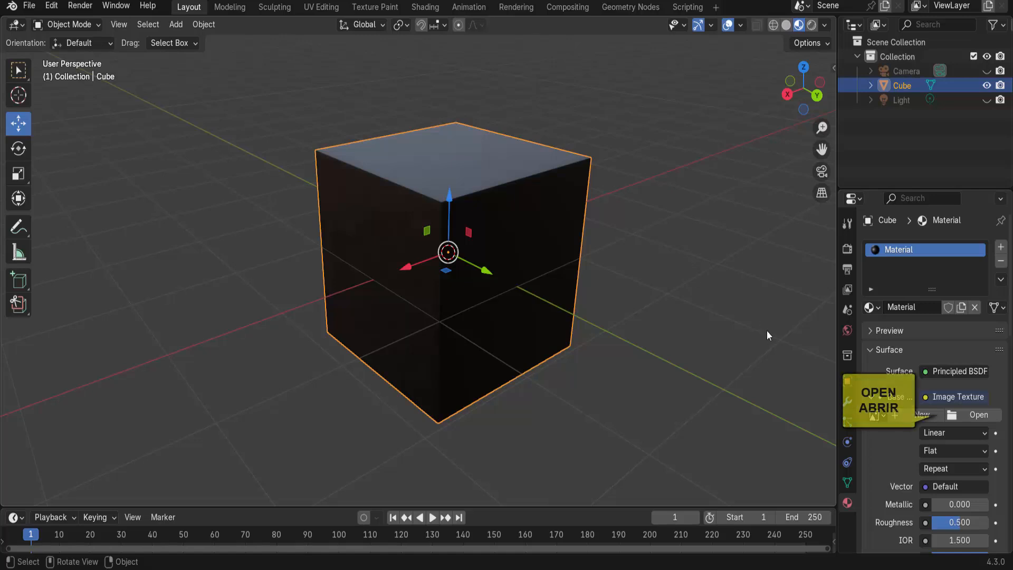
left_click(966, 415)
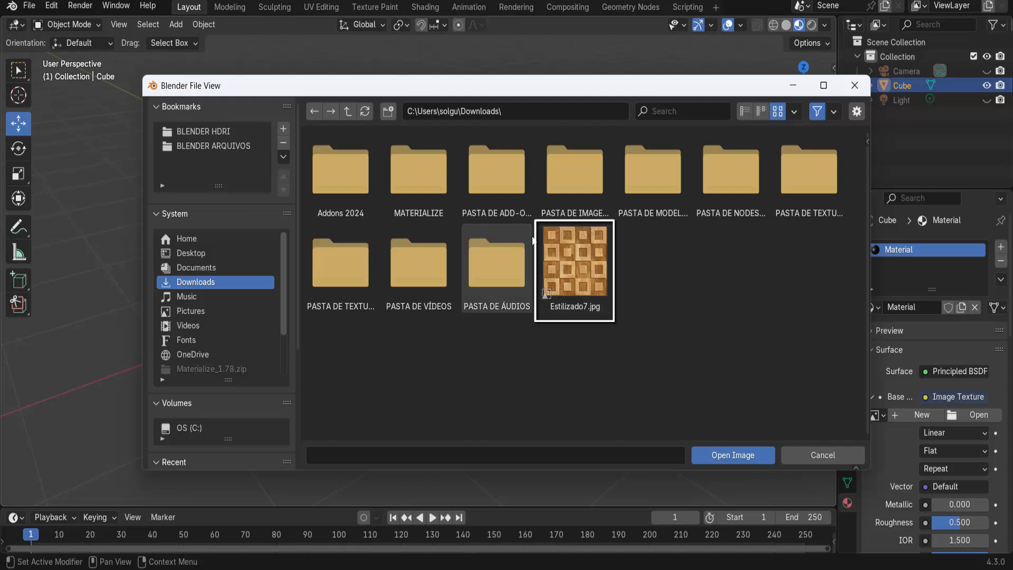
left_click(584, 256)
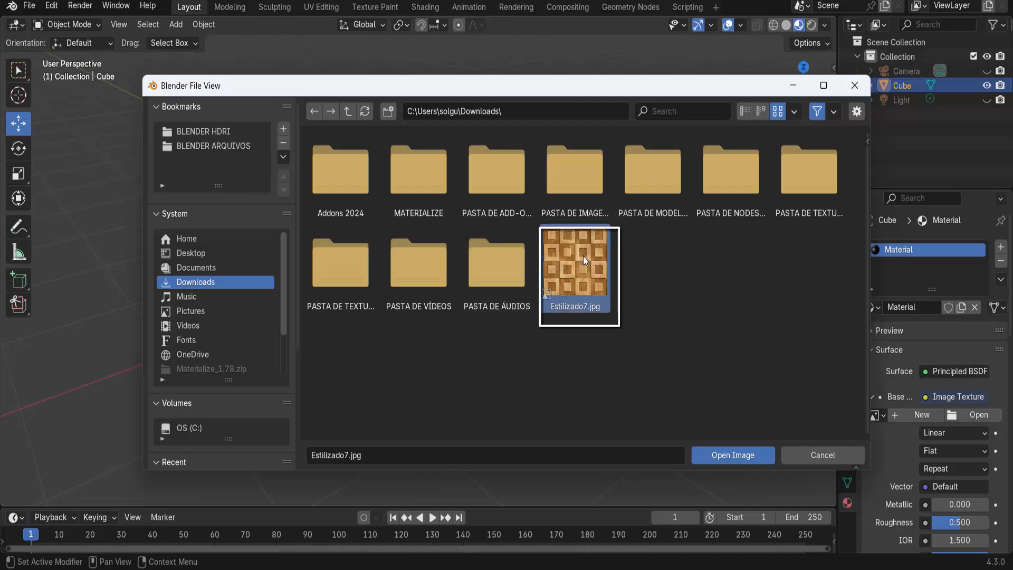
left_click(739, 455)
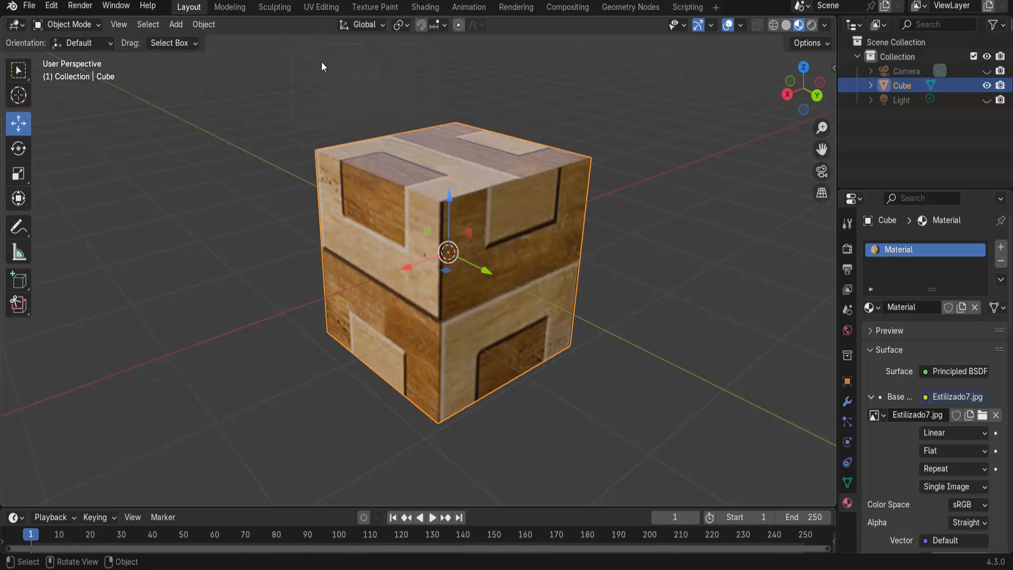
Switch to the UV Editing workspace and select all of the cube's UVs over the wood texture
left_click(322, 8)
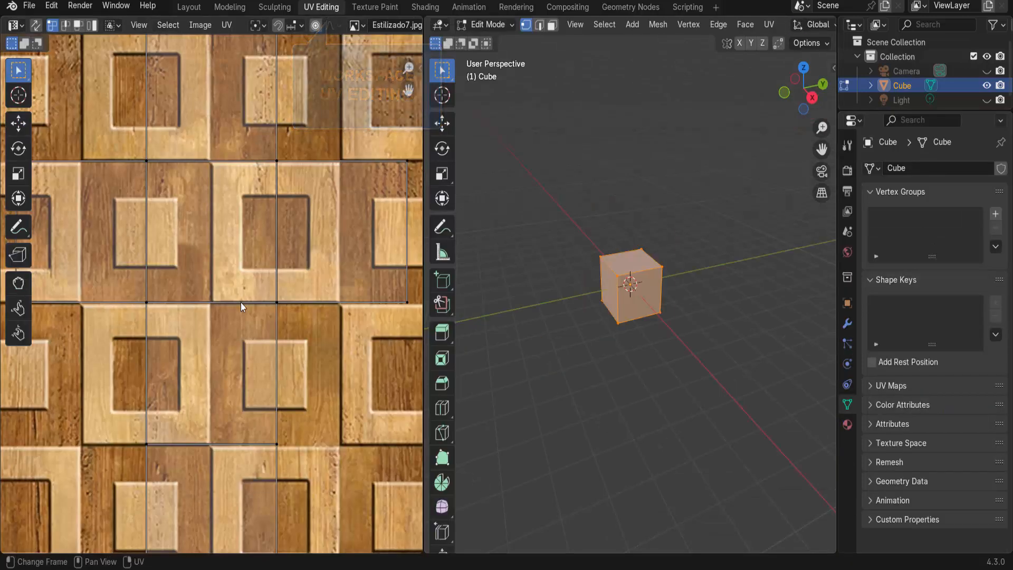
scroll(240, 302, "down", 6)
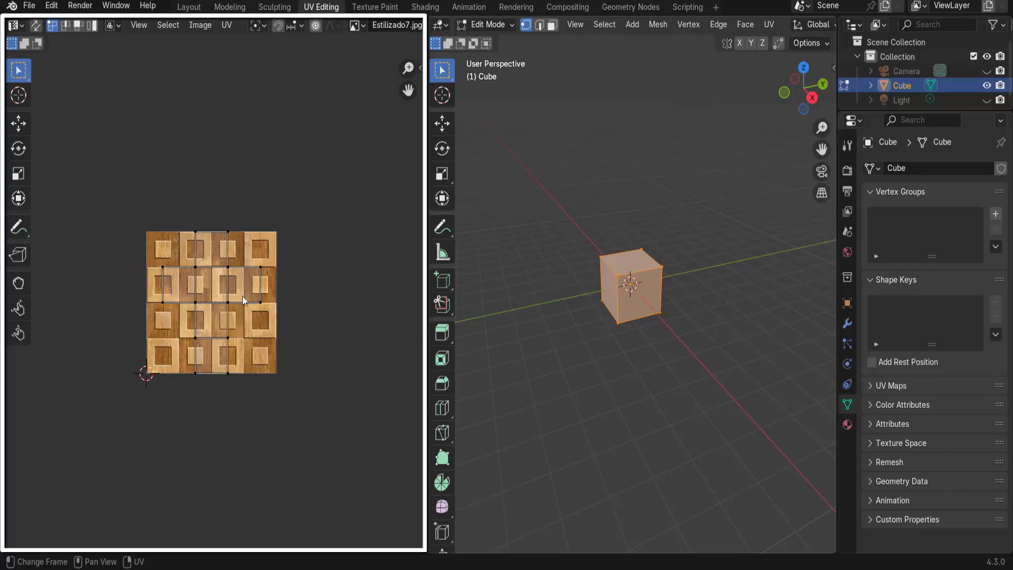
key("a")
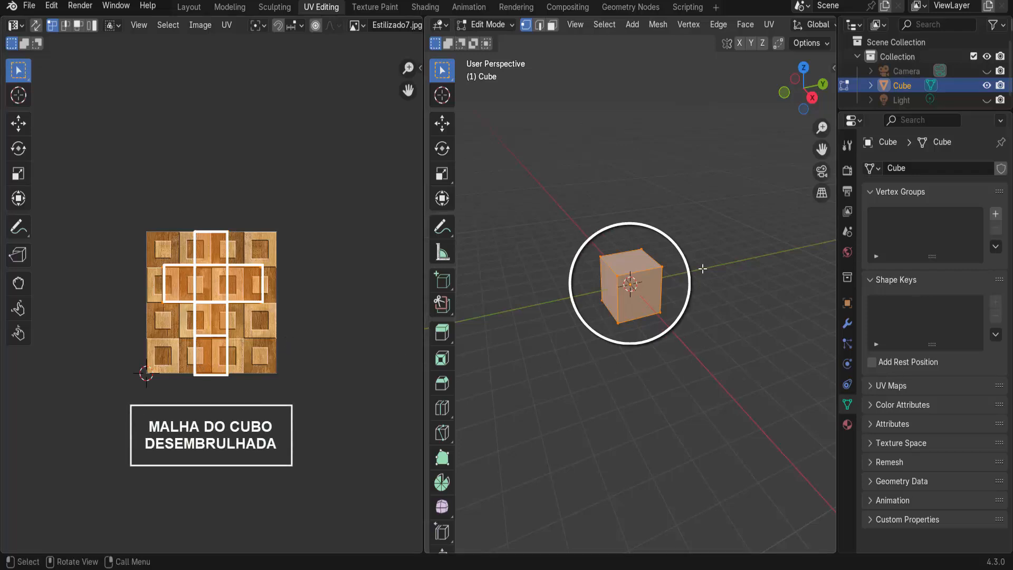
Display the cube in Material Preview shading in the 3D viewport of the UV Editing workspace
scroll(640, 211, "up", 4)
scroll(640, 211, "up", 2)
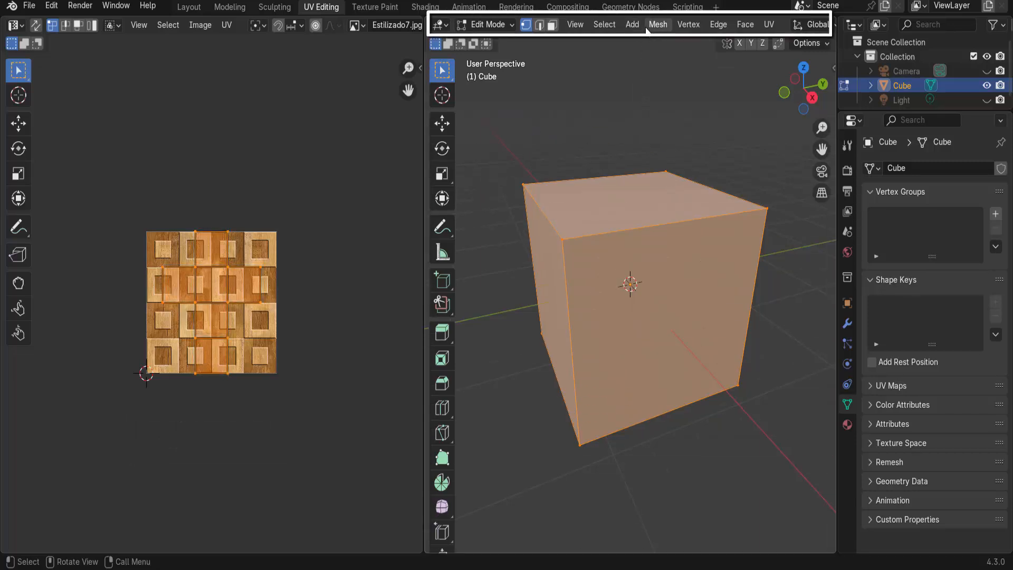
scroll(647, 30, "down", 10)
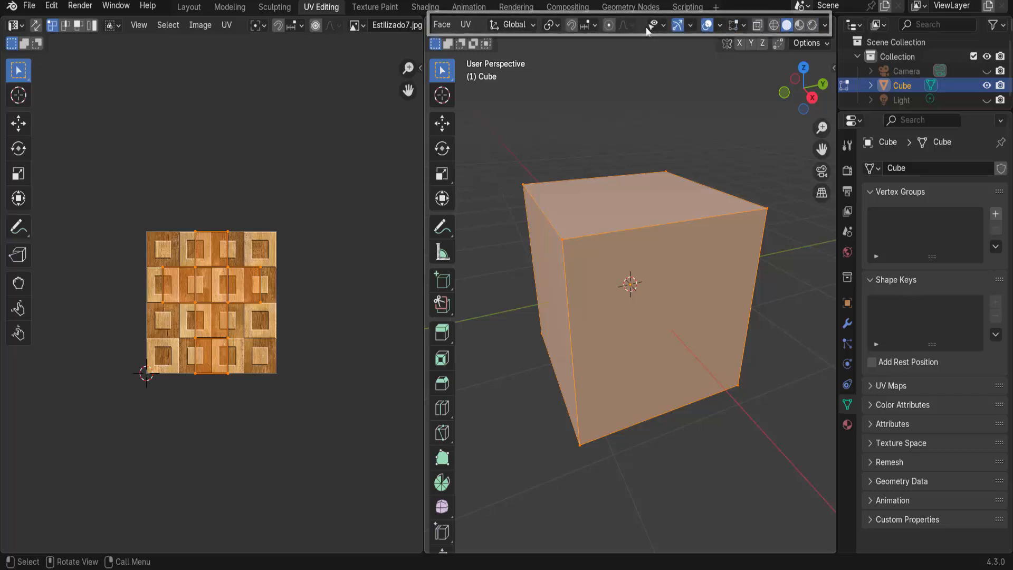
left_click(800, 28)
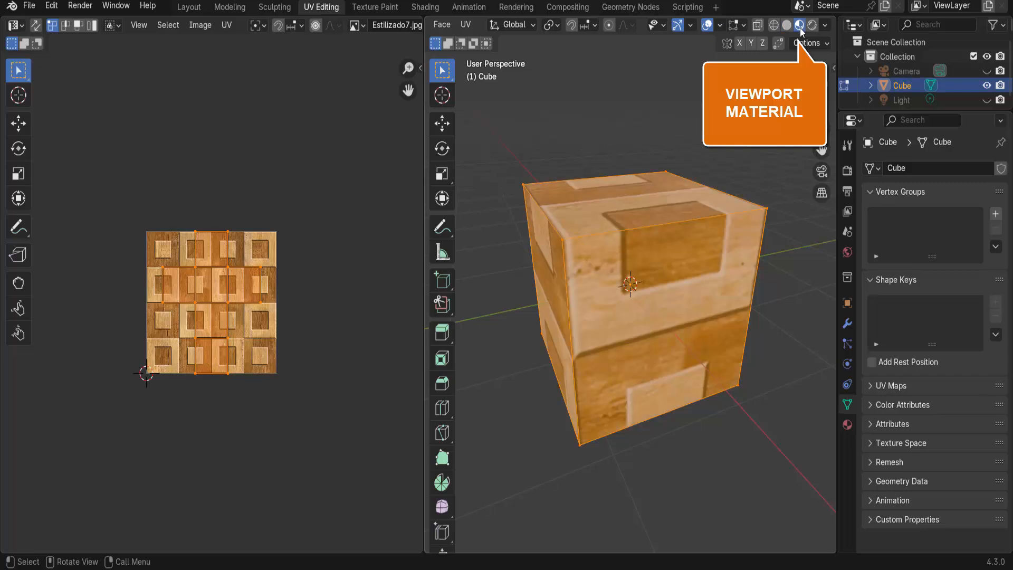
middle_click_drag(646, 250, 724, 475)
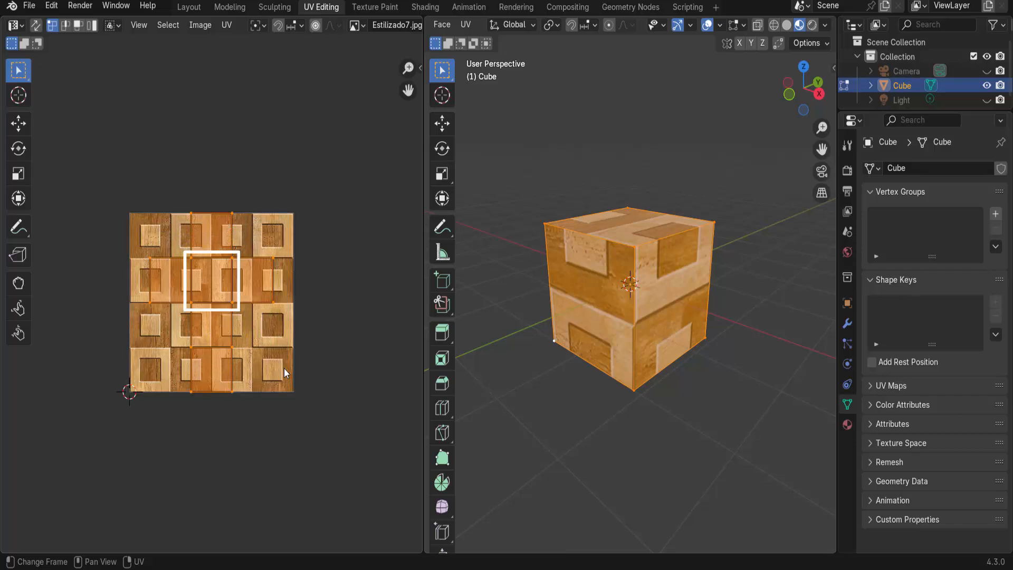
Scale the UVs until each face spans the full texture, and move them about -0.48 along Y to align with the image
key("s")
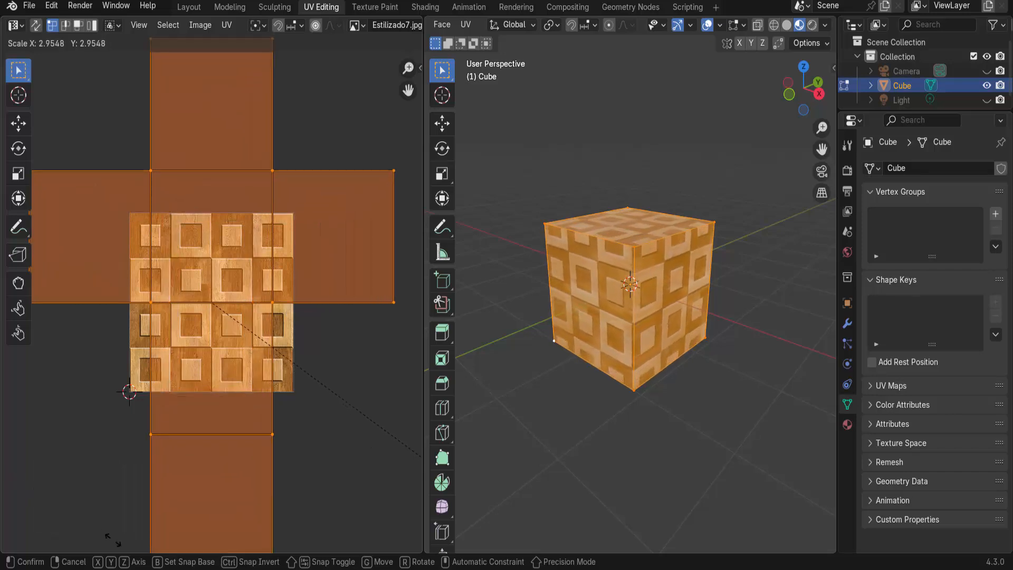
left_click(226, 80)
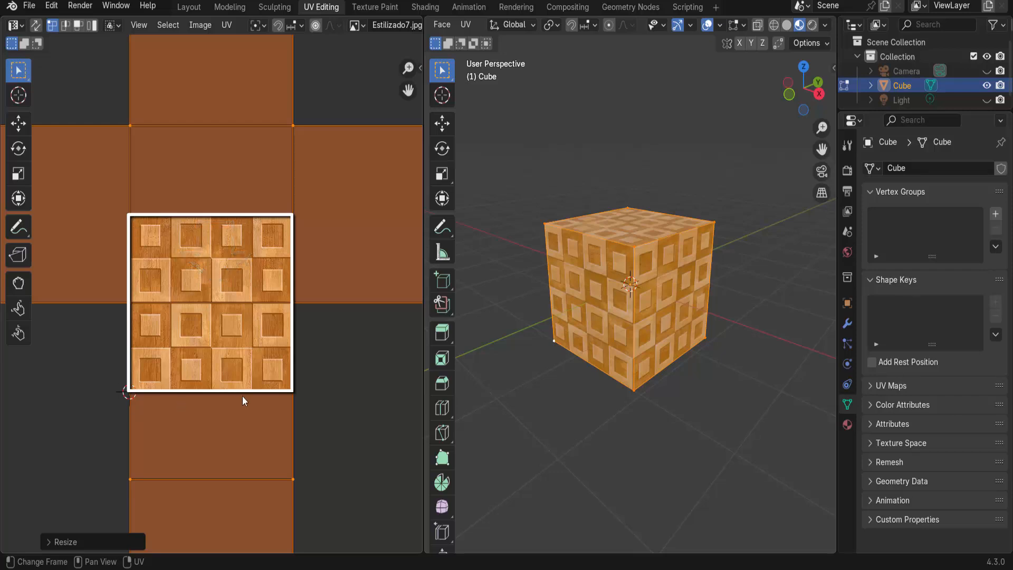
scroll(292, 139, "down", 2)
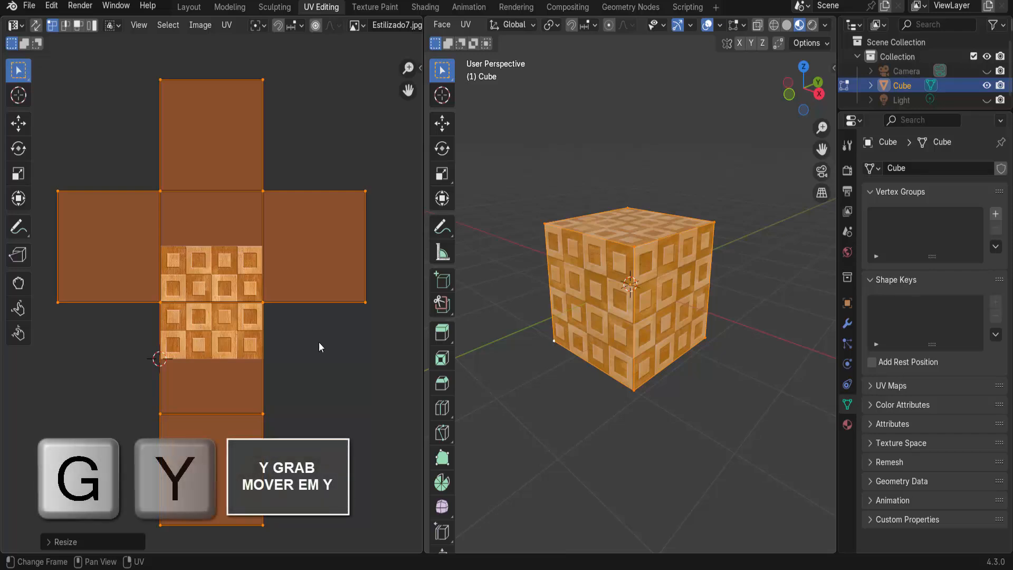
key("g")
key("y")
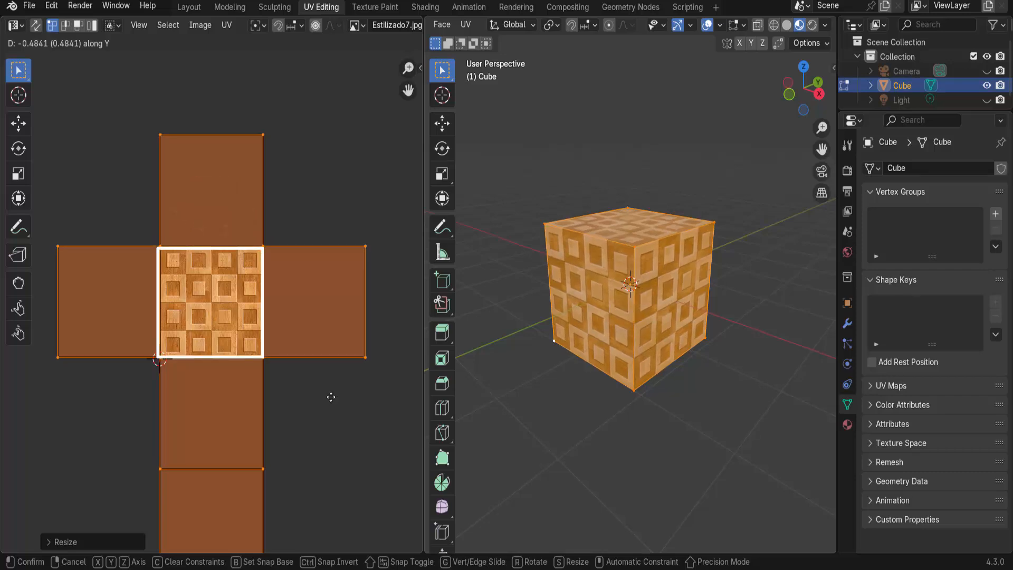
left_click(331, 397)
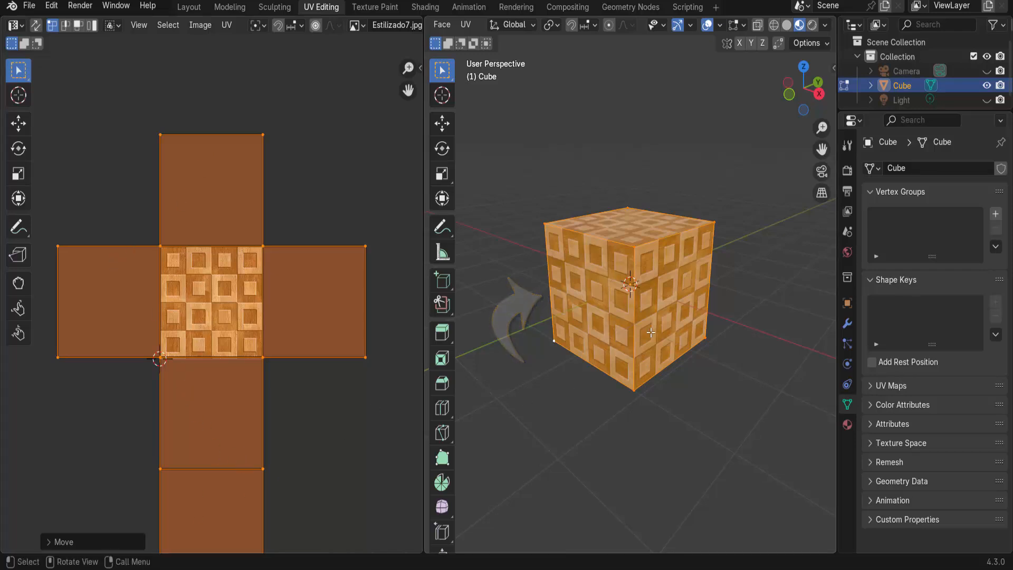
scroll(650, 332, "up", 3)
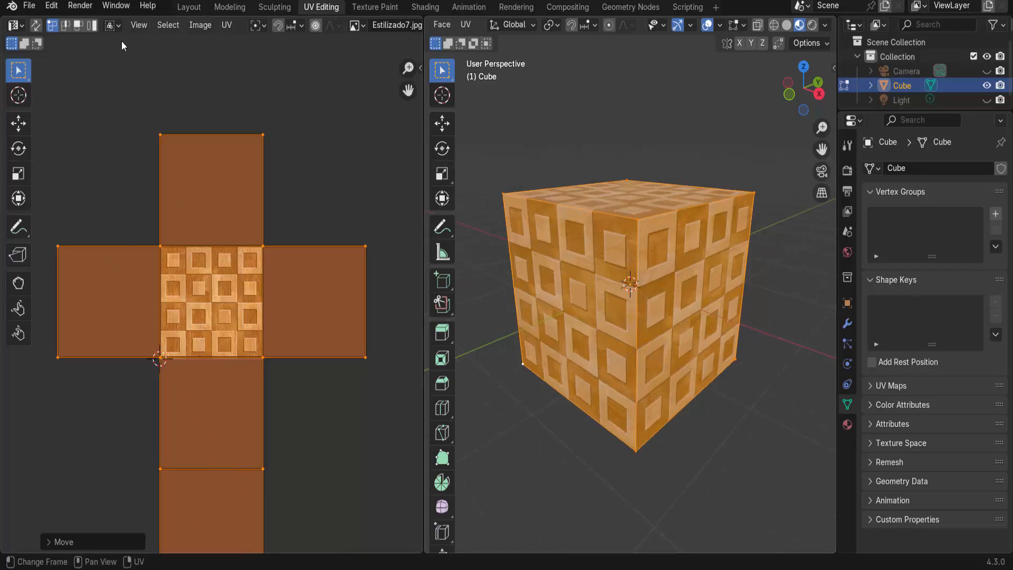
Return to the Layout workspace, enter Edit Mode with face selection, and select the cube's +Y side face with the Move tool active
left_click(188, 7)
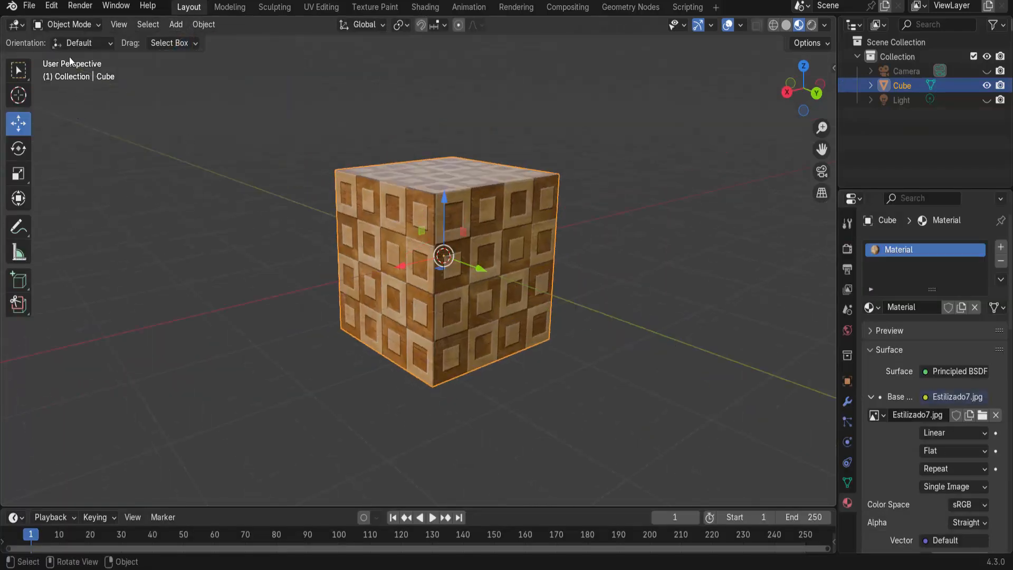
left_click(69, 25)
left_click(66, 54)
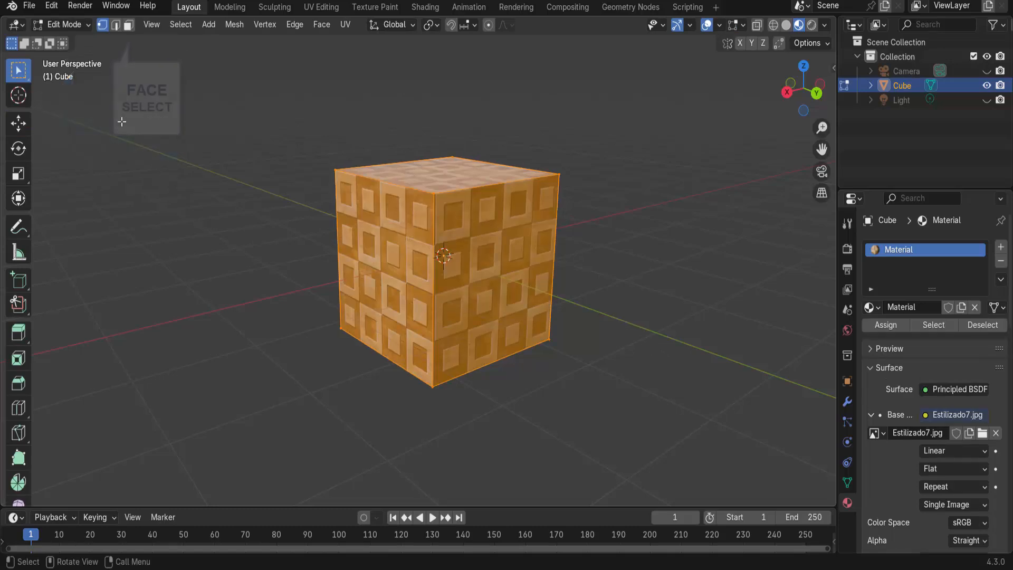
left_click(128, 24)
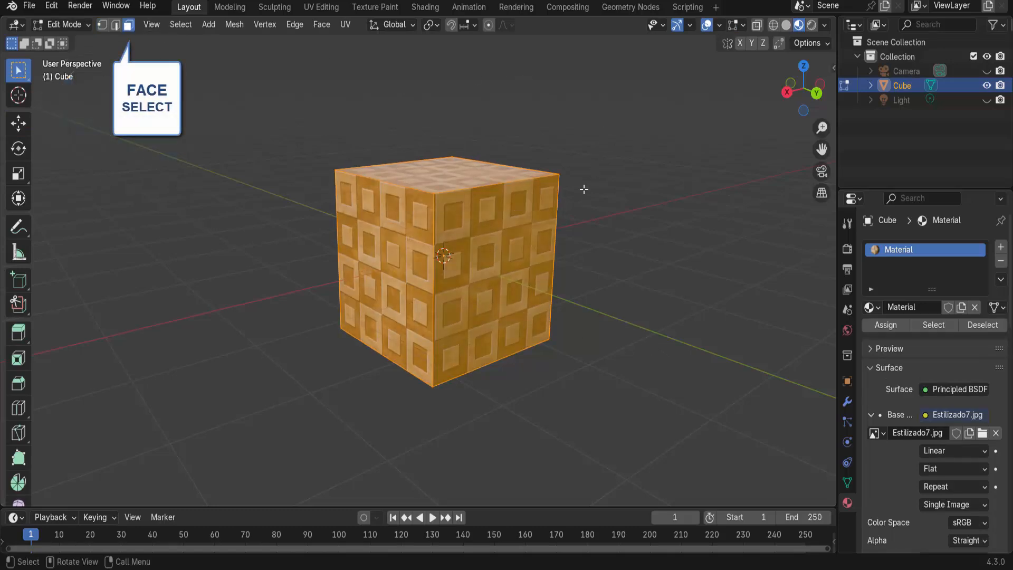
left_click(500, 235)
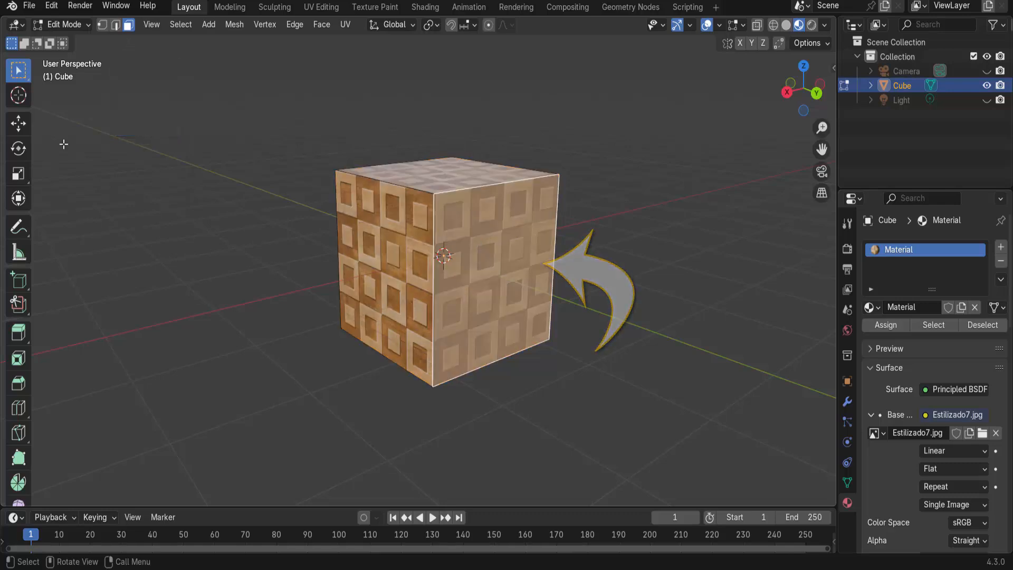
left_click(18, 124)
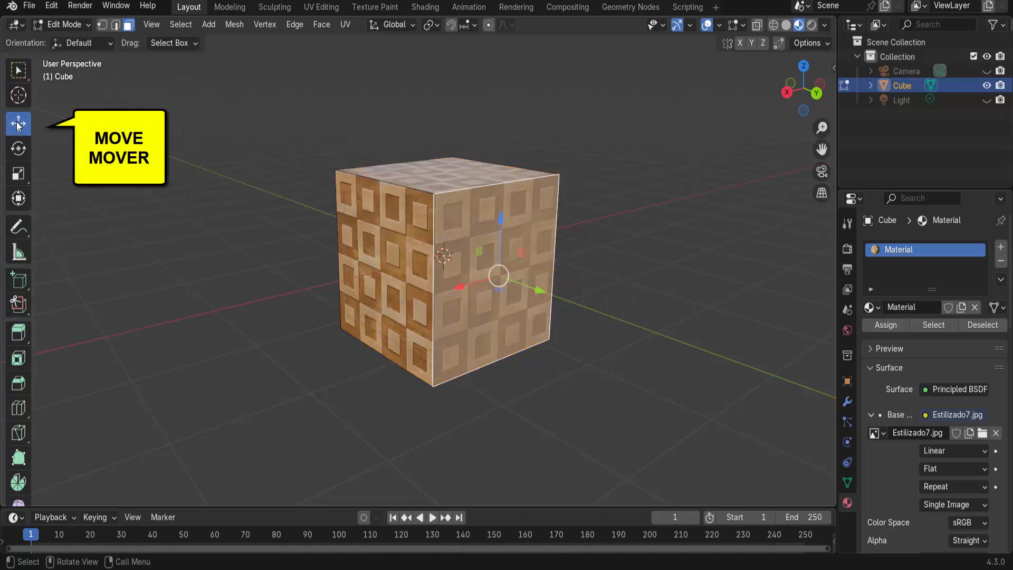
Try moving the side face along Y and the top face along Z, undoing each move
left_click_drag(540, 291, 561, 310)
key("ctrl+z")
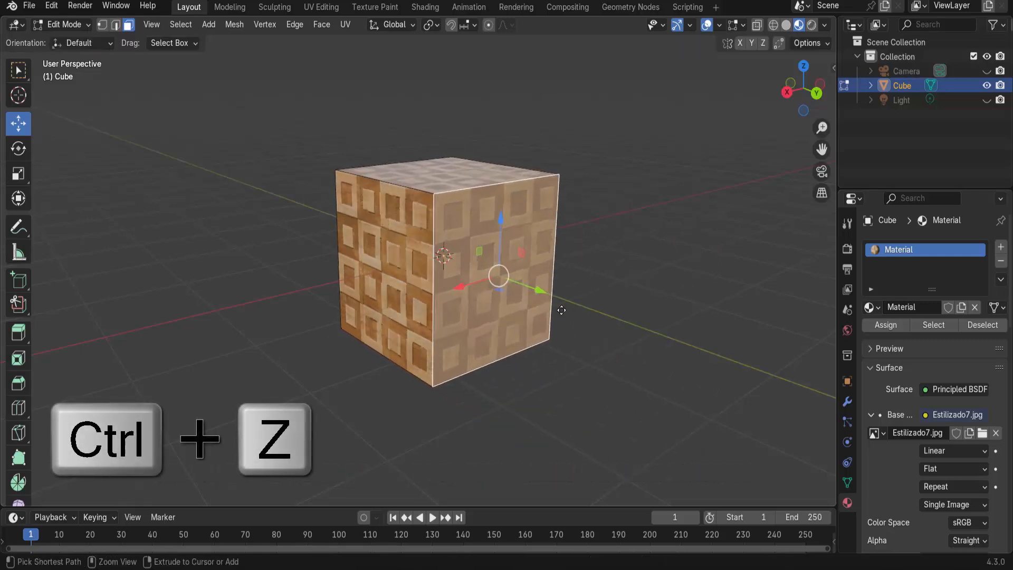
left_click(459, 172)
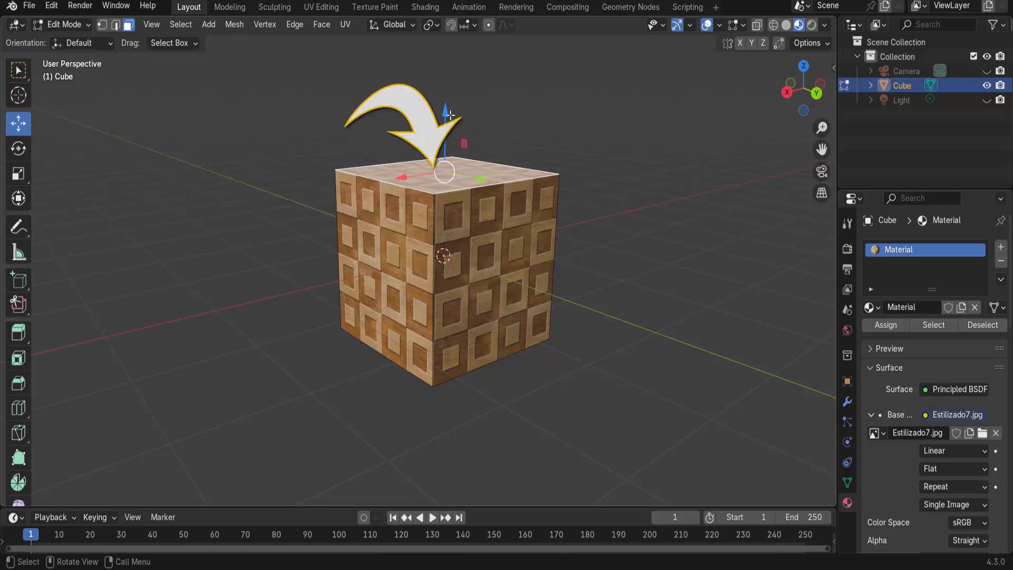
left_click_drag(446, 119, 512, 147)
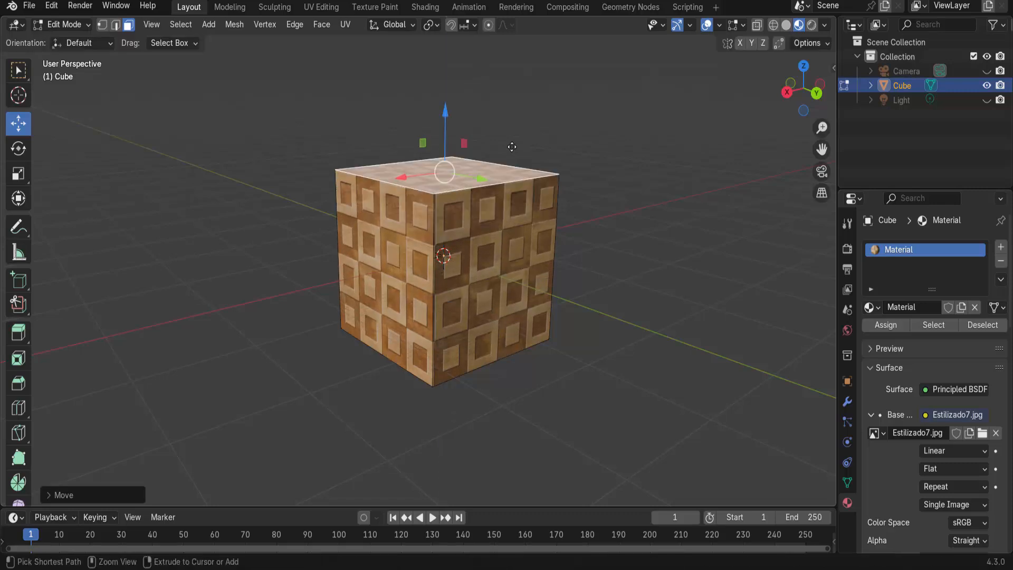
Reselect the cube's +Y side face and enable Correct Face Attributes in the transform options
left_click(508, 249)
scroll(563, 285, "down", 3)
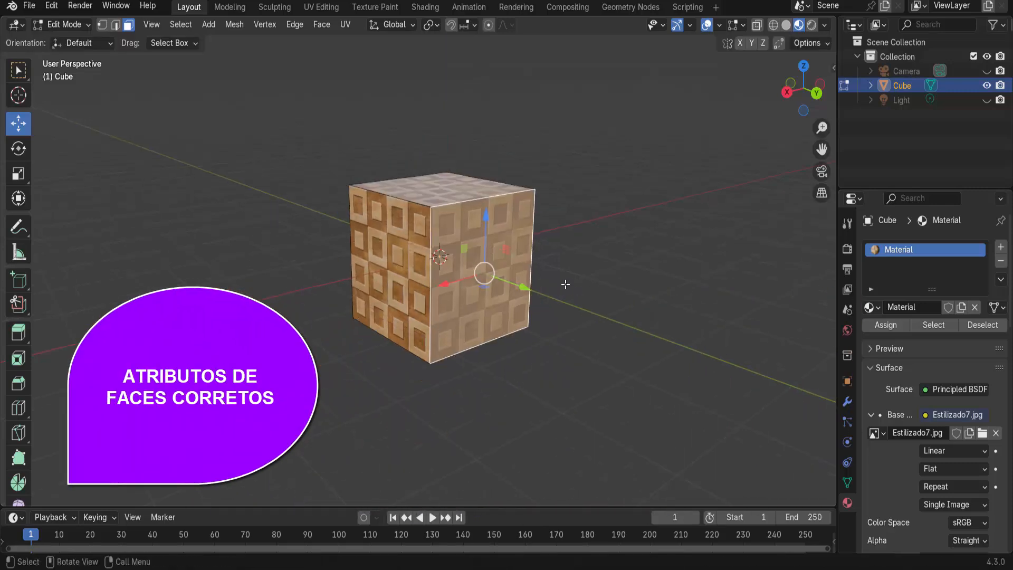
middle_click_drag(563, 284, 564, 278)
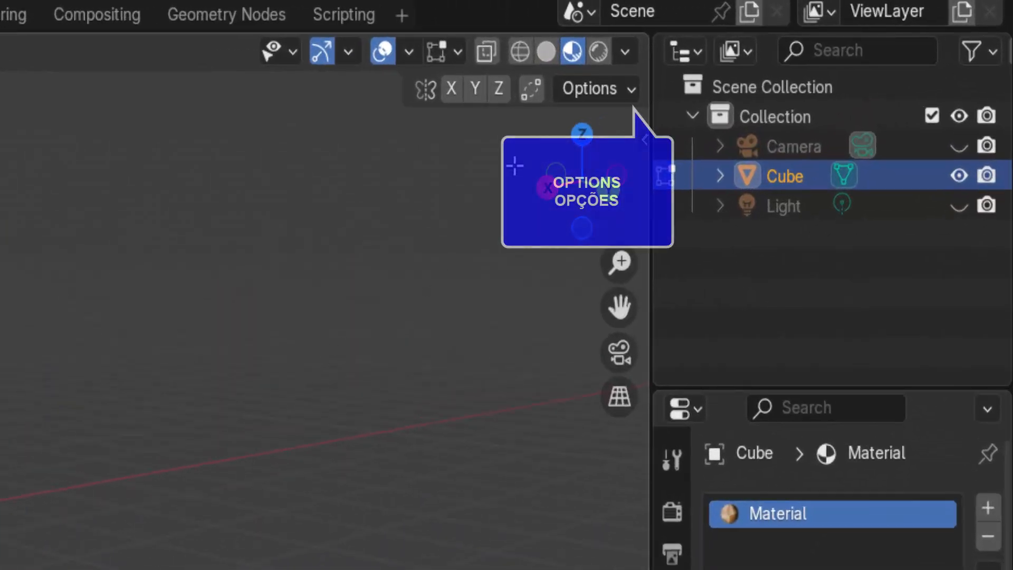
left_click(631, 85)
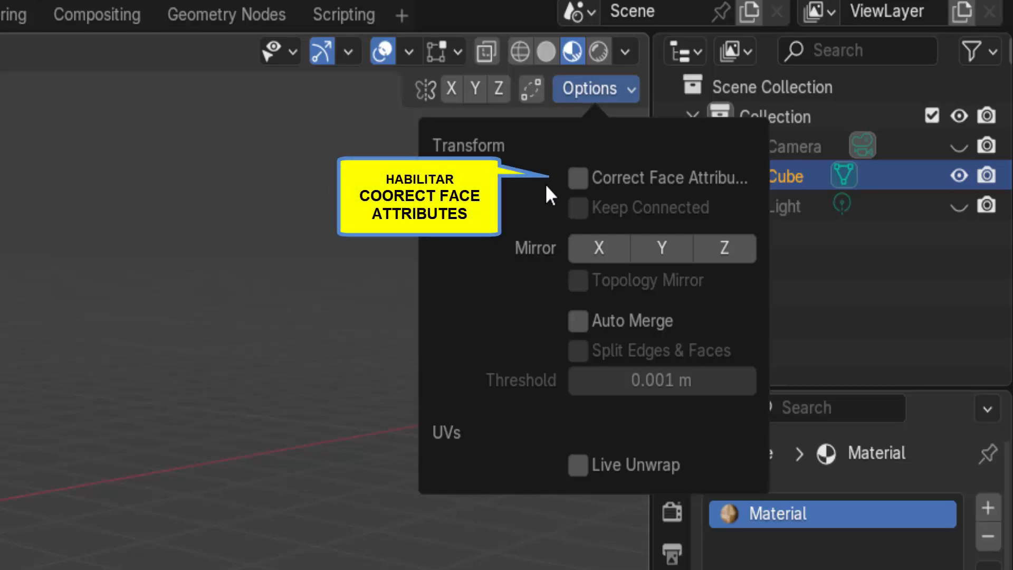
left_click(577, 183)
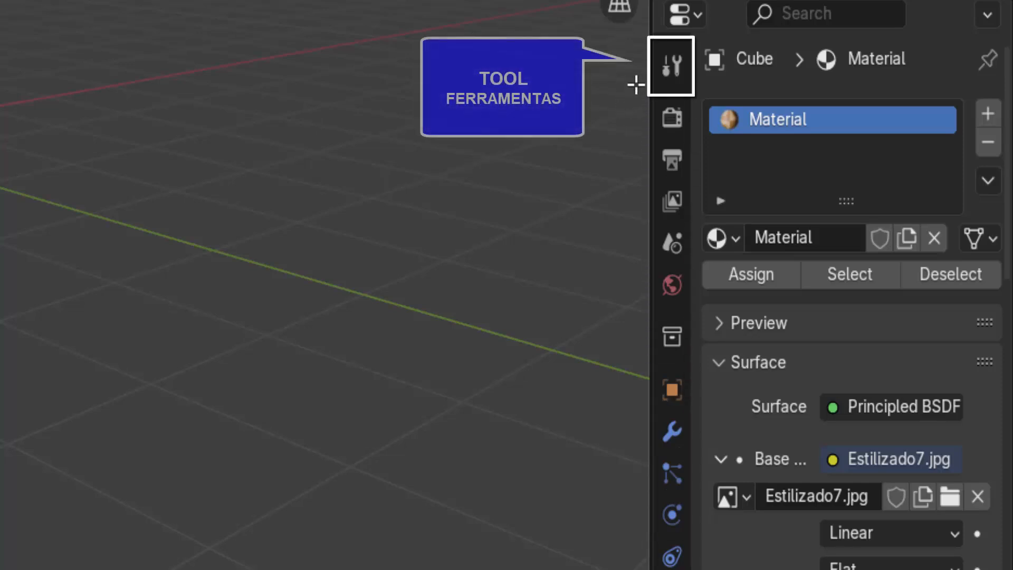
Show the Move tool's transform options in the tool properties and toggle Correct Face Attributes off and on, leaving it enabled
left_click(670, 63)
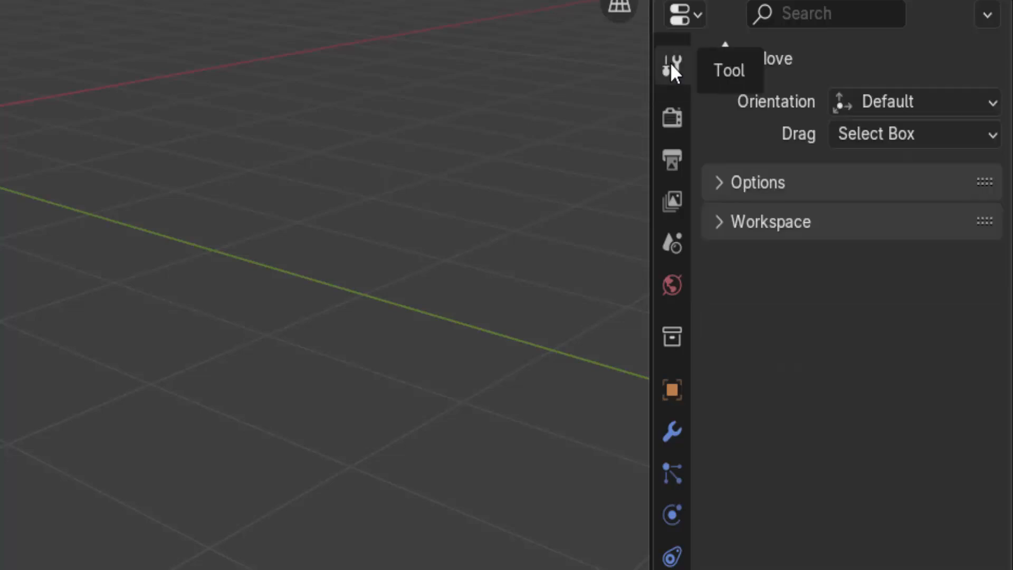
left_click(722, 181)
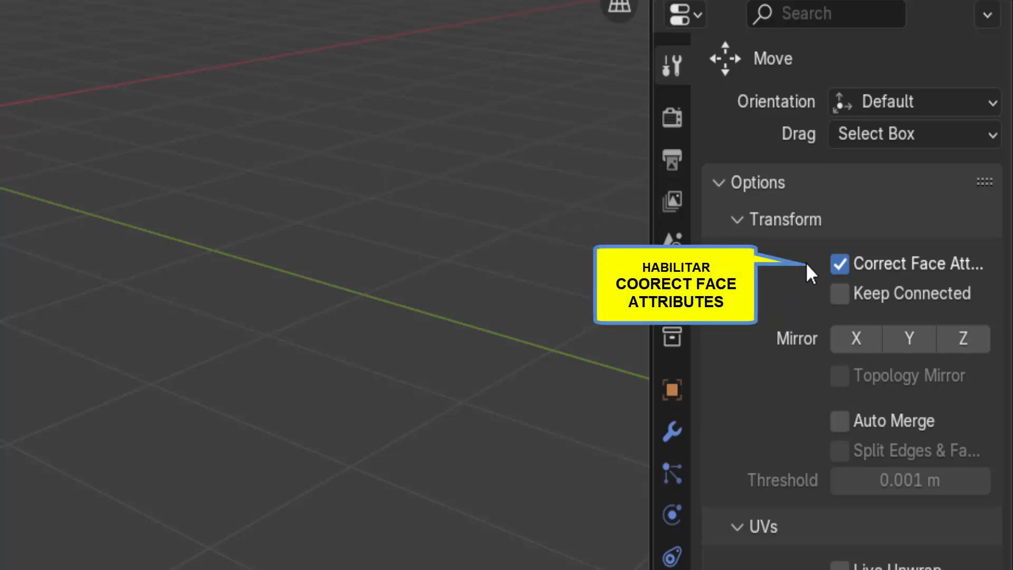
left_click(840, 267)
left_click(840, 265)
left_click(840, 265)
left_click(840, 265)
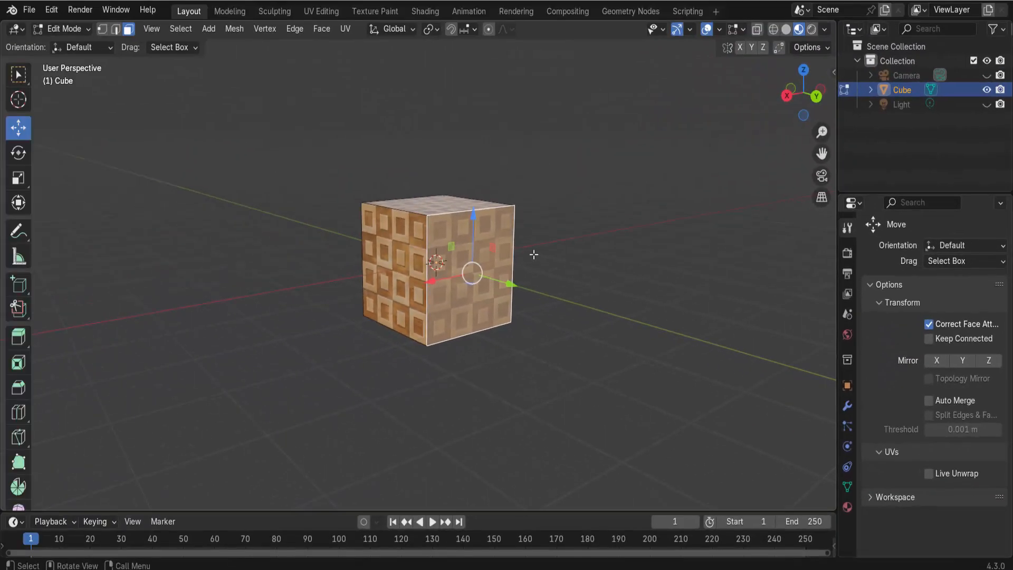
Stretch the cube into a long, tall block by moving the side face outward along Y and the top face up along Z
left_click_drag(511, 281, 583, 339)
left_click(480, 216)
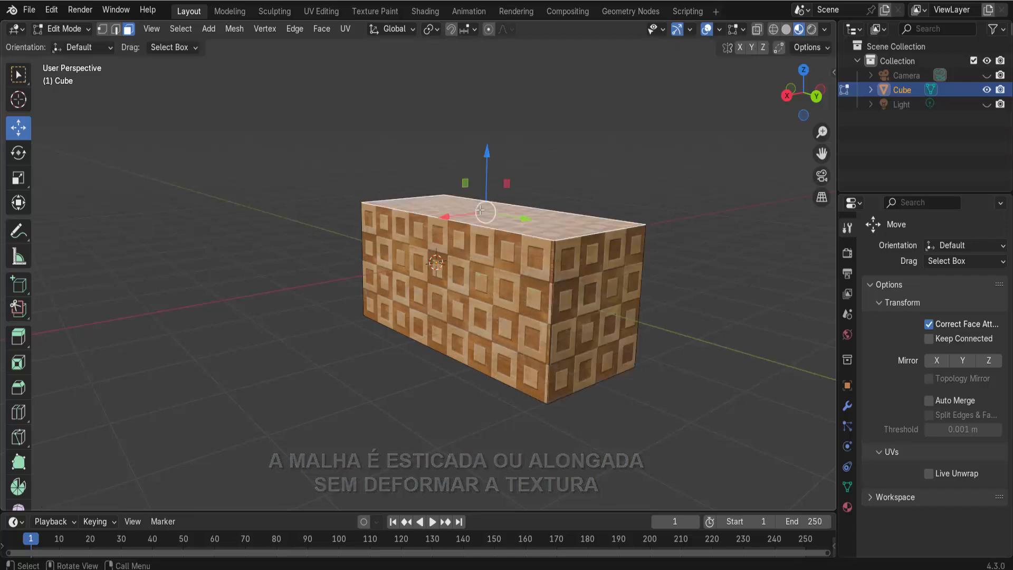
left_click_drag(486, 154, 491, 30)
scroll(732, 208, "down", 2)
mouse_move(717, 224)
middle_mouse_down()
mouse_move(577, 229)
mouse_move(520, 215)
mouse_move(571, 240)
mouse_move(708, 230)
middle_mouse_up()
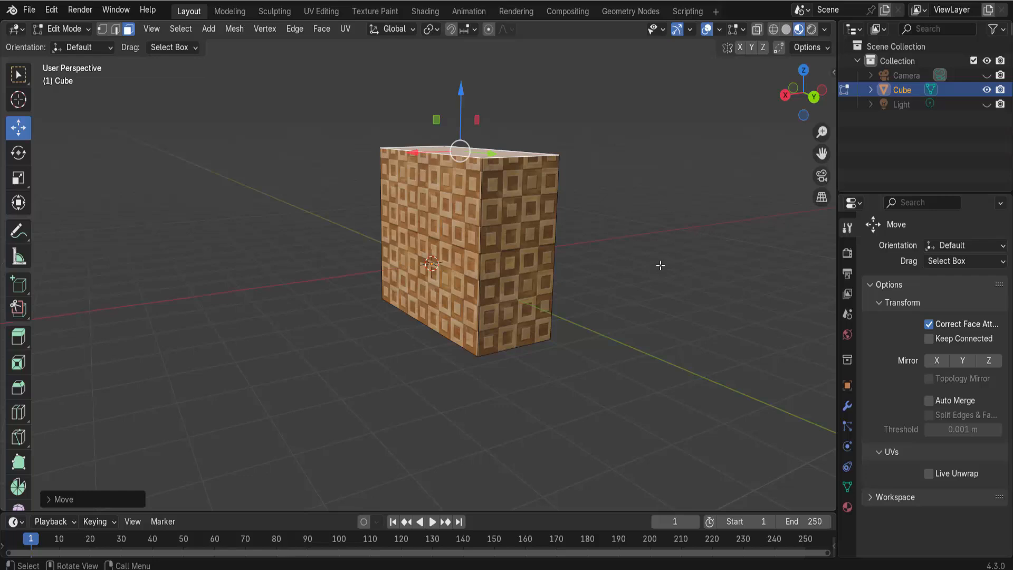
Turn off Correct Face Attributes and move the block's top face along Z
left_click(929, 324)
left_click_drag(470, 96, 510, 118)
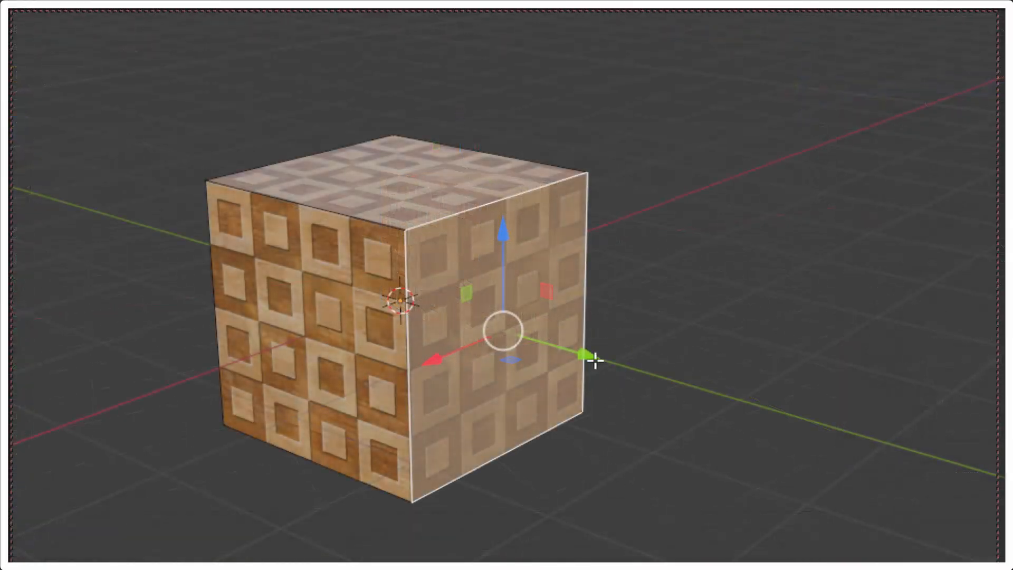
With face correction active, lengthen the cube by moving its +Y side face outward along Y and shift its top face down and up along Z
left_click_drag(594, 360, 753, 374)
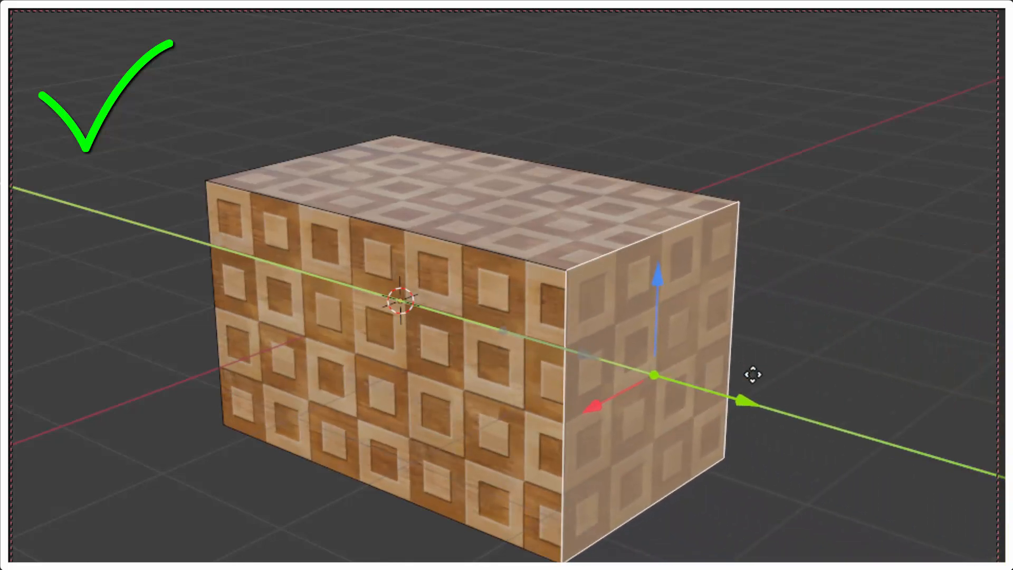
left_click(479, 200)
left_click_drag(463, 93, 474, 224)
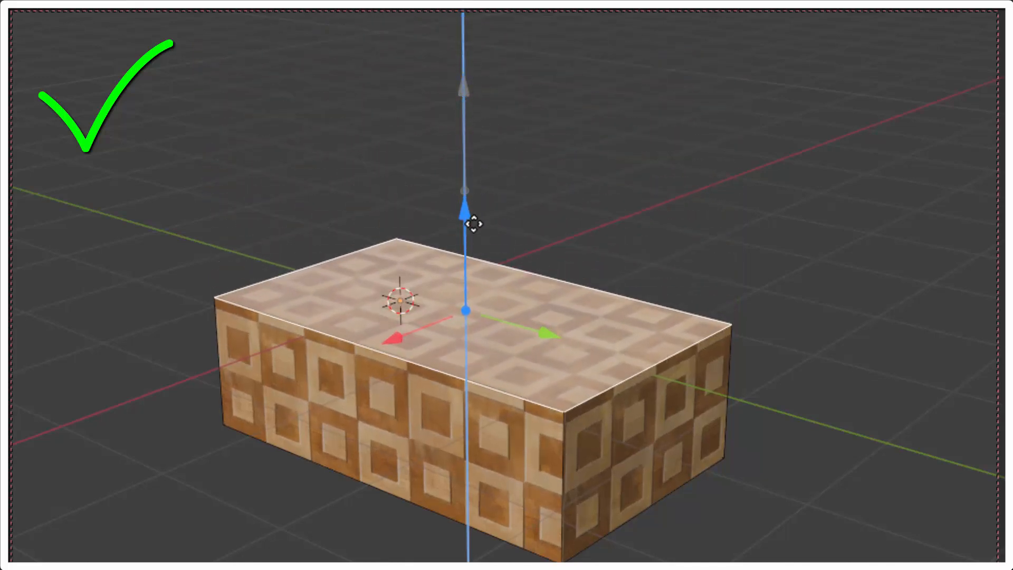
left_click_drag(478, 277, 542, 16)
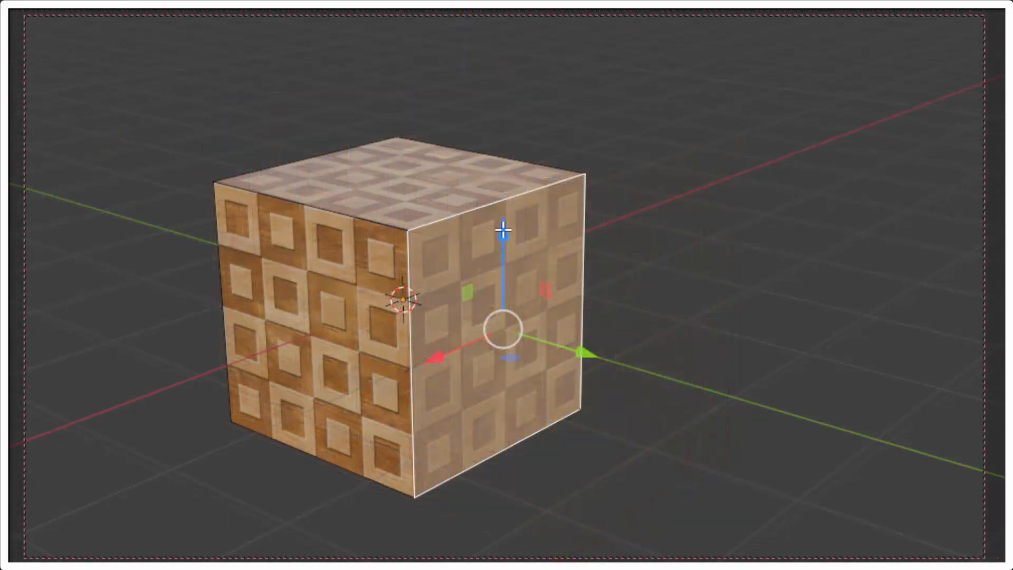
Without face correction, move the cube's +Y side face inward and back outward along Y, and raise its top face along Z
left_click_drag(578, 356, 611, 261)
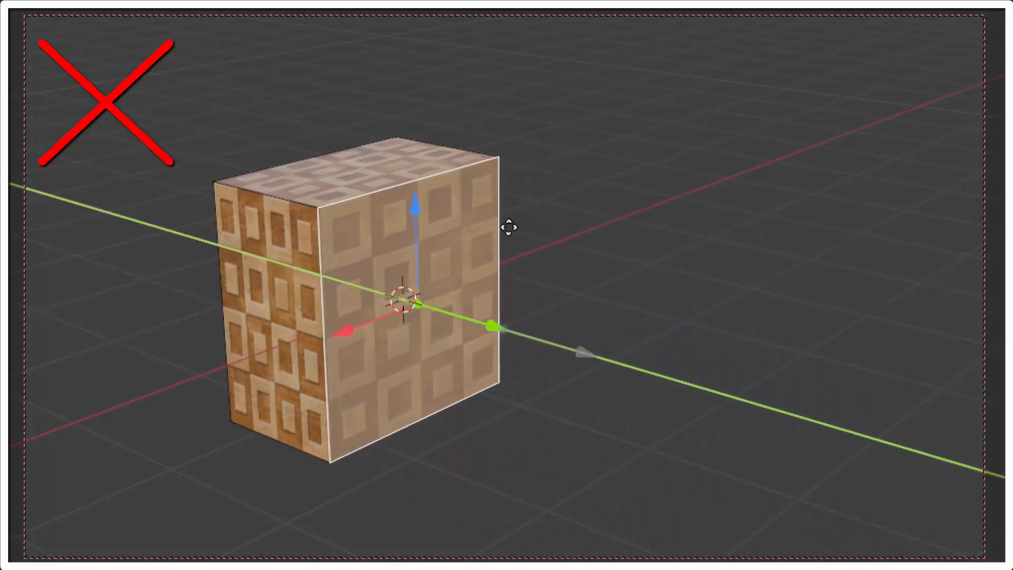
mouse_move(718, 308)
left_mouse_down()
mouse_move(738, 312)
mouse_move(713, 302)
left_mouse_up()
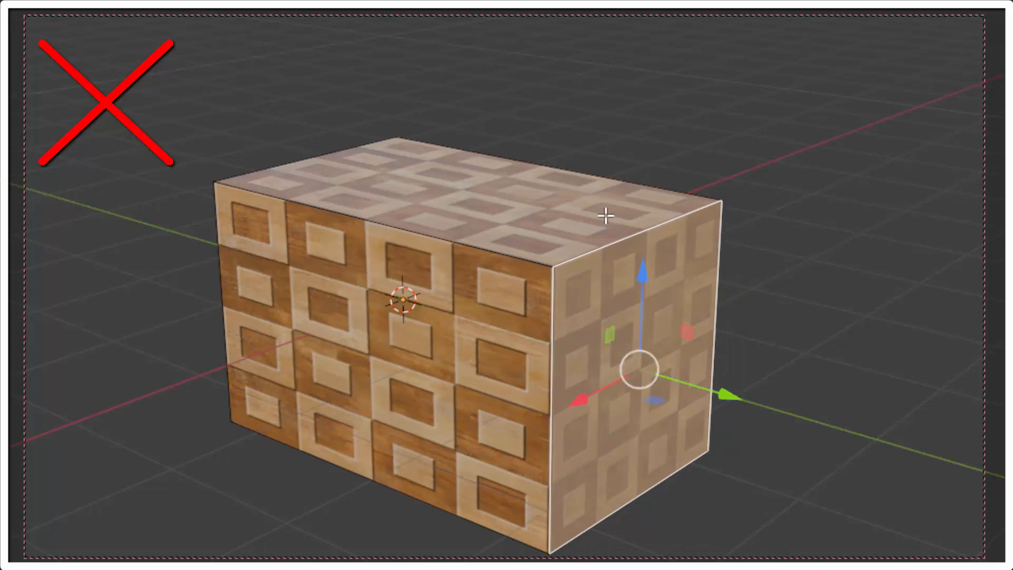
left_click(547, 205)
left_click_drag(450, 95, 460, 13)
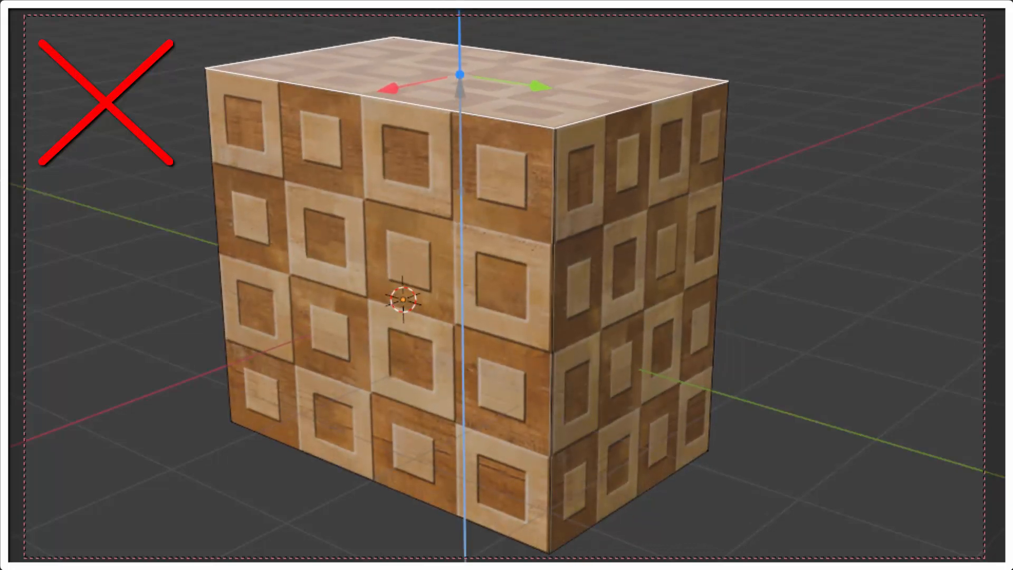